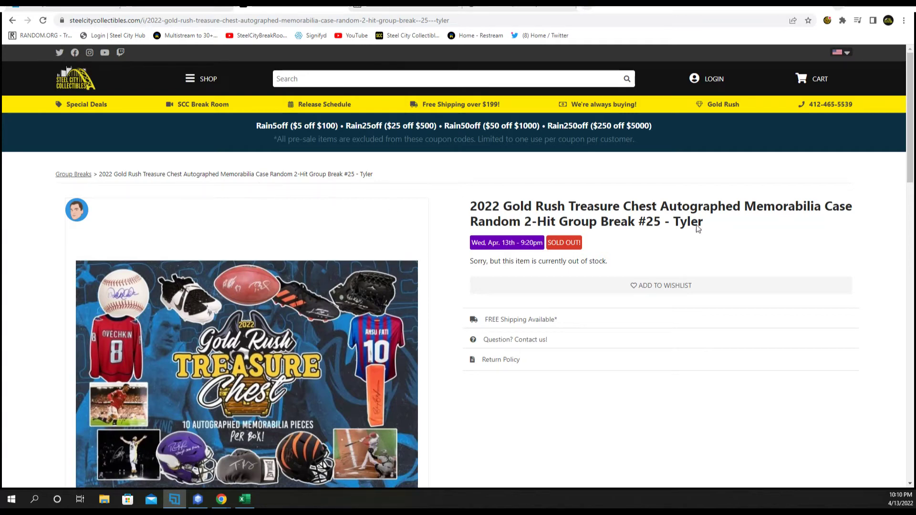
Step: Switch from the Steel City Gold Rush break page to the RANDOM.ORG List Randomizer tab
click(375, 6)
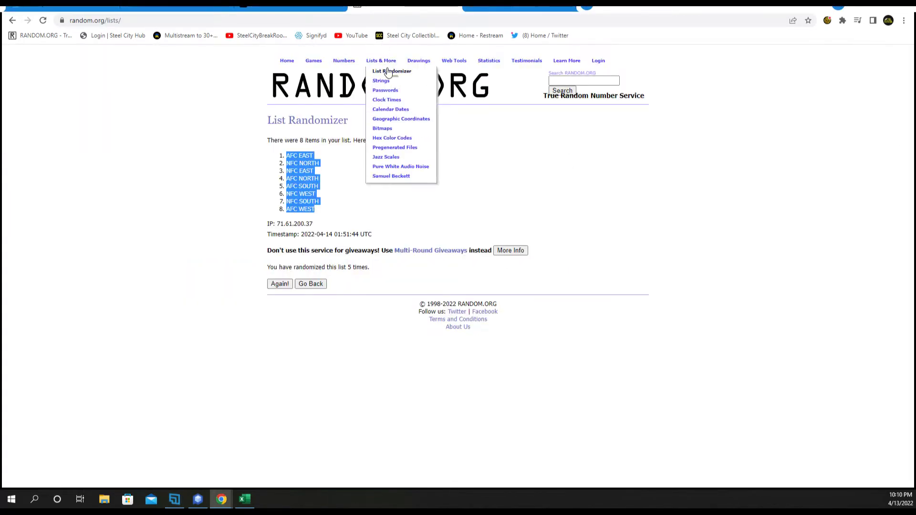
Step: Copy the five buyer names from Excel into the List Randomizer box
click(244, 499)
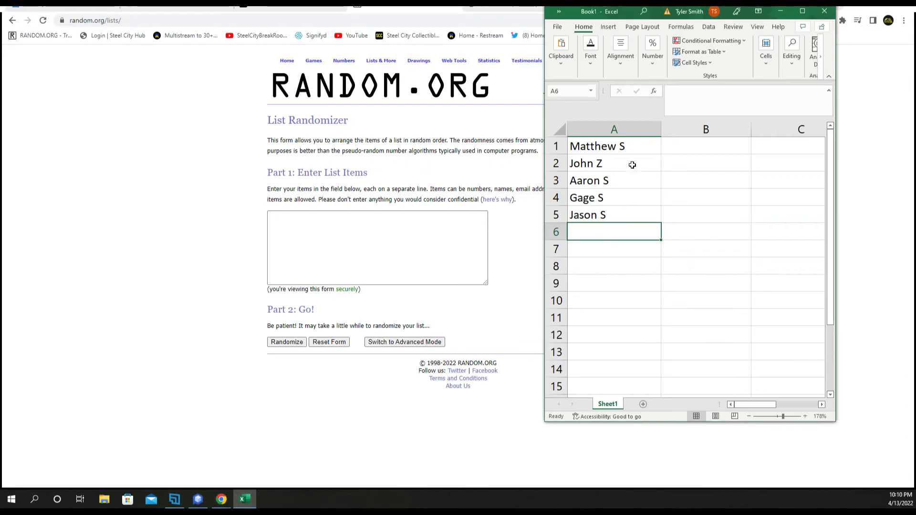
right_click(627, 215)
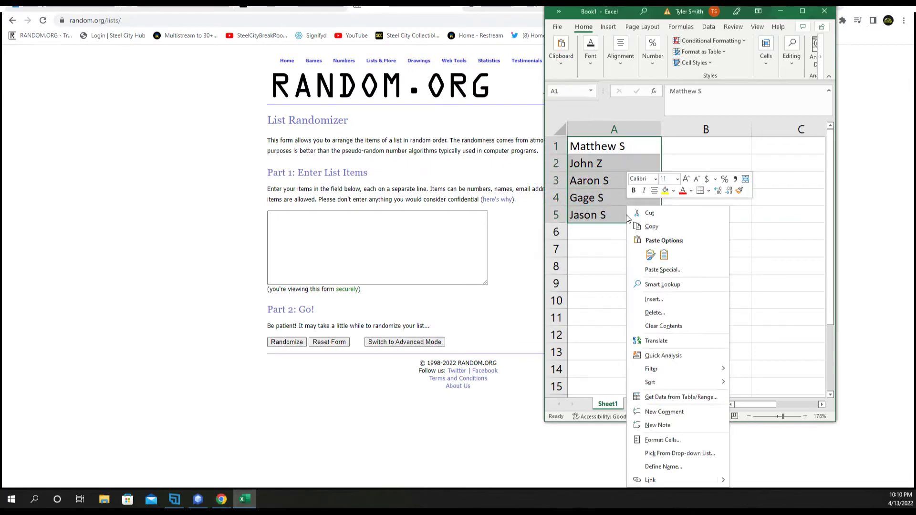
click(647, 227)
click(286, 221)
right_click(268, 216)
click(321, 288)
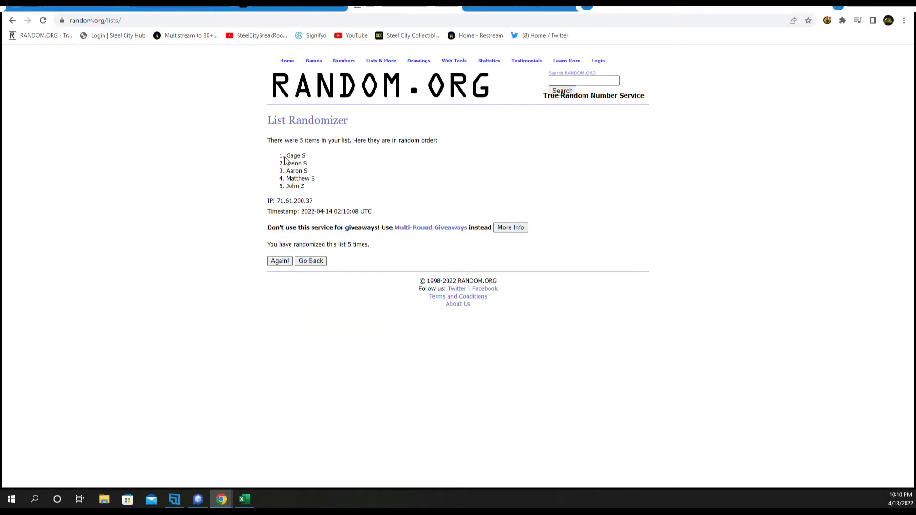
Step: Replace A1:A5 with the shuffled buyer names, pasted as plain text starting at A1
click(315, 188)
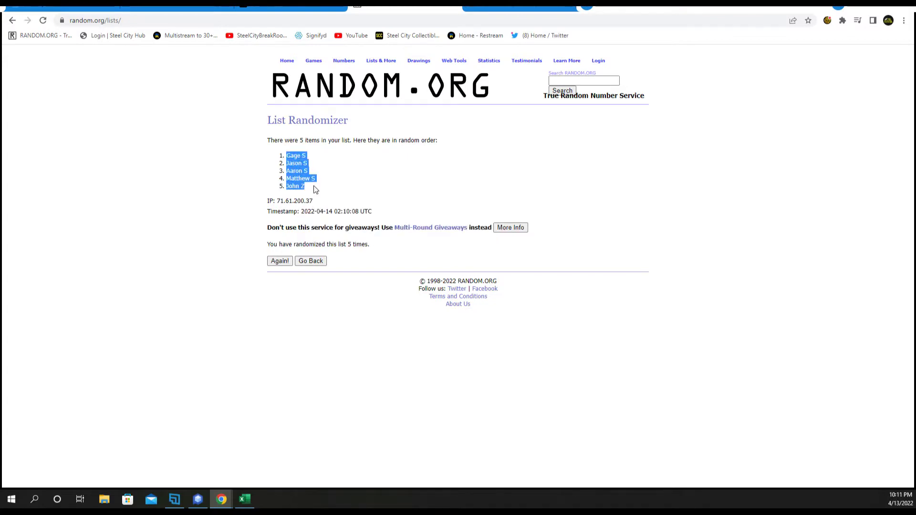
click(246, 498)
right_click(594, 182)
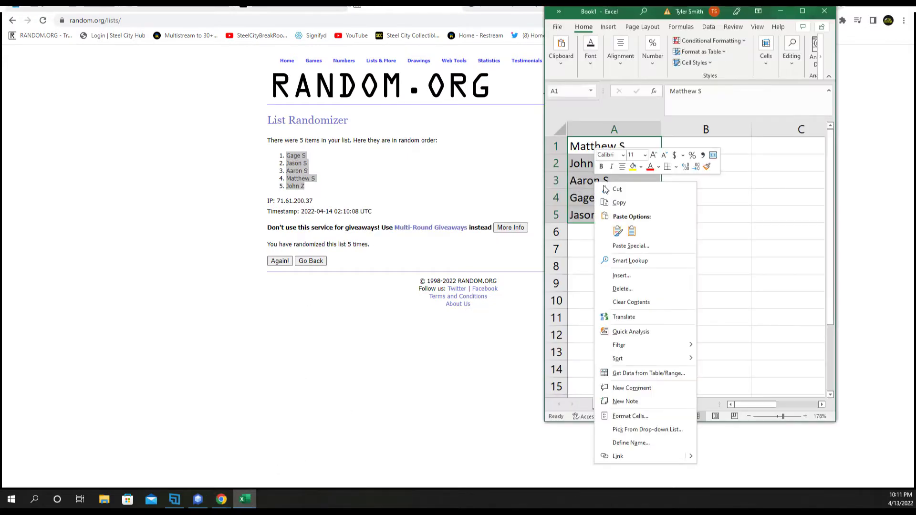
click(649, 302)
click(578, 142)
right_click(578, 142)
click(643, 208)
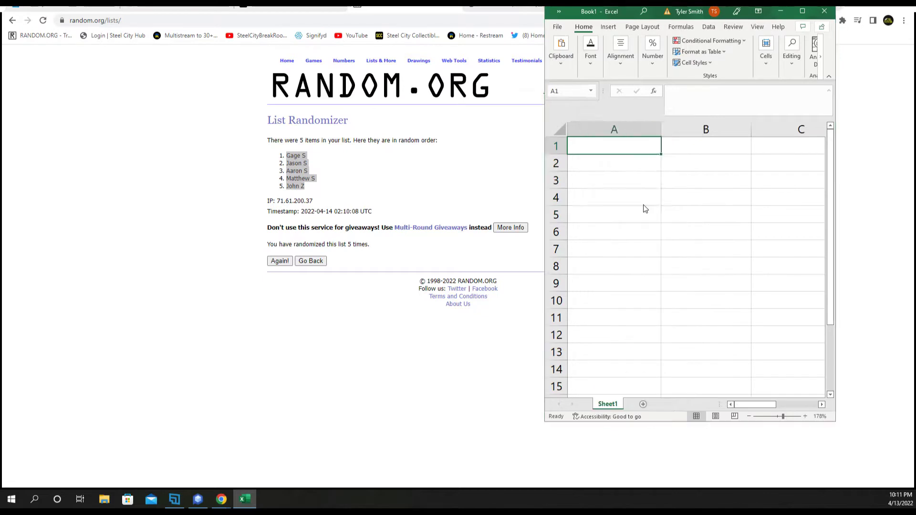
click(704, 291)
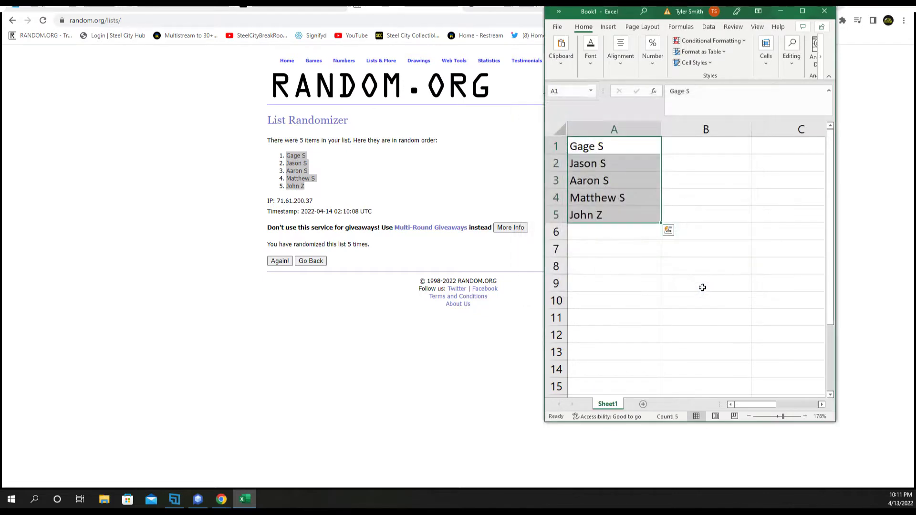
Step: Select cell B1 in Excel, then enter the ten memorabilia items in the List Randomizer
click(709, 142)
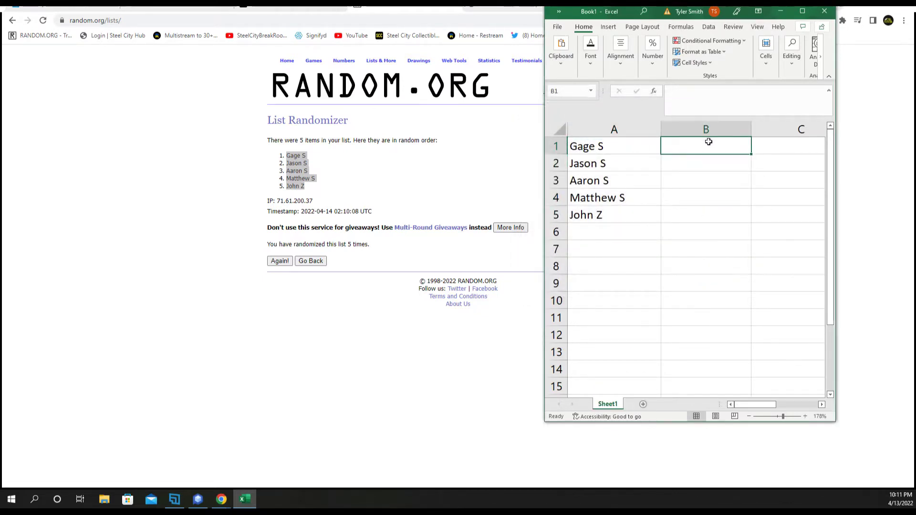
click(385, 93)
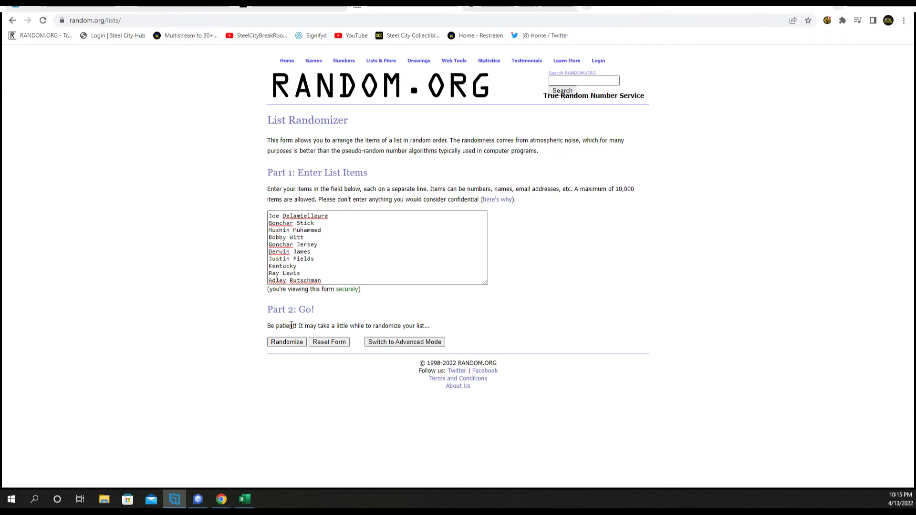
Step: Randomize the ten memorabilia items, then reshuffle them with Again!
click(285, 343)
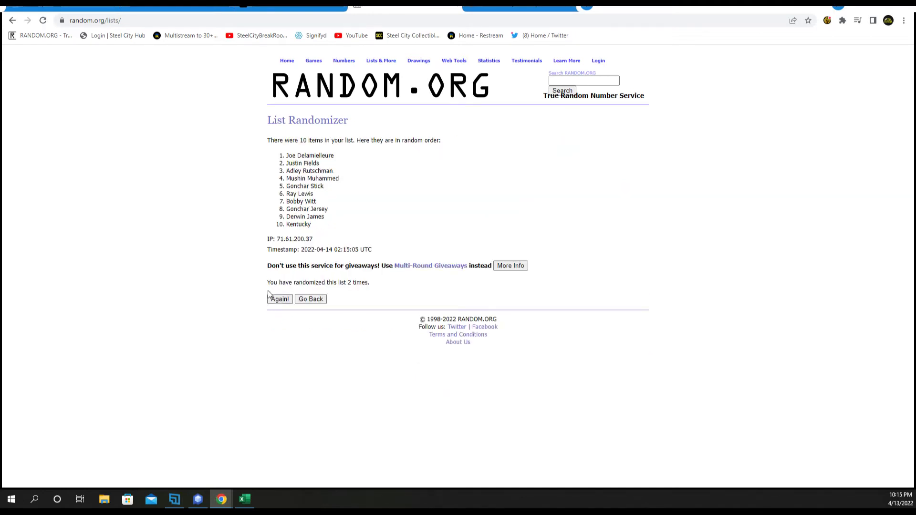
click(274, 299)
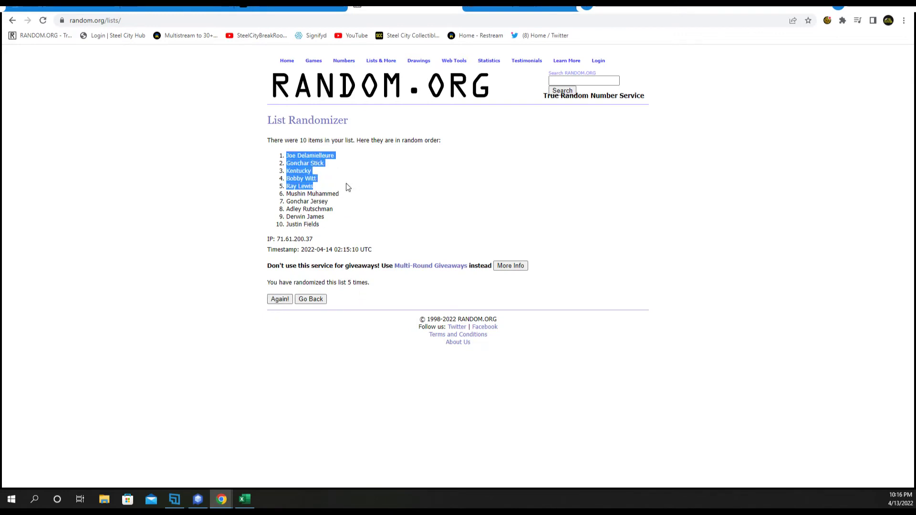
Step: Paste the first five shuffled hits as plain text into column B starting at B1
right_click(303, 178)
click(316, 184)
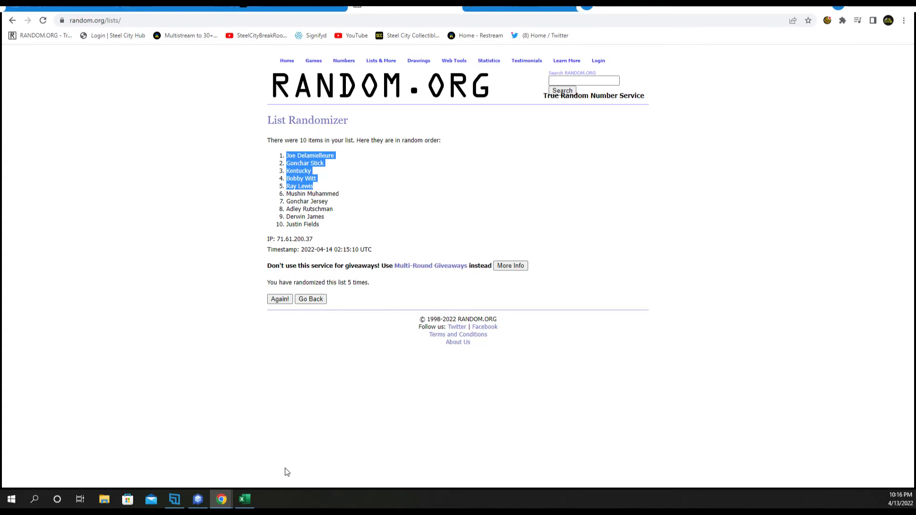
click(245, 498)
right_click(665, 156)
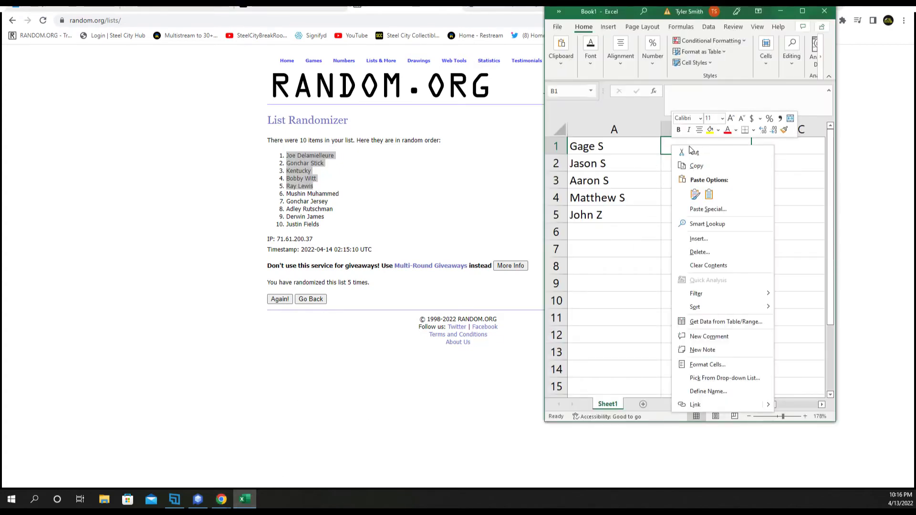
click(716, 211)
click(787, 297)
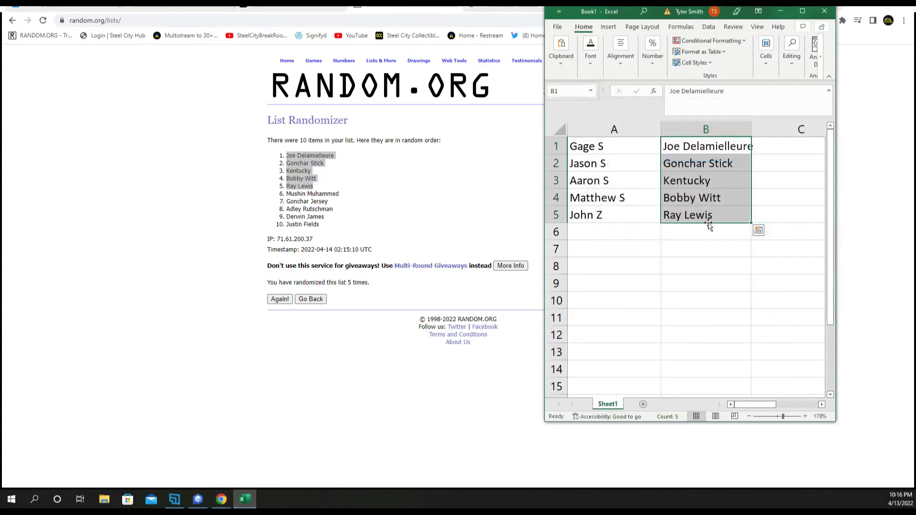
Step: Widen the Excel window and paste the last five shuffled hits as text into C1
click(288, 196)
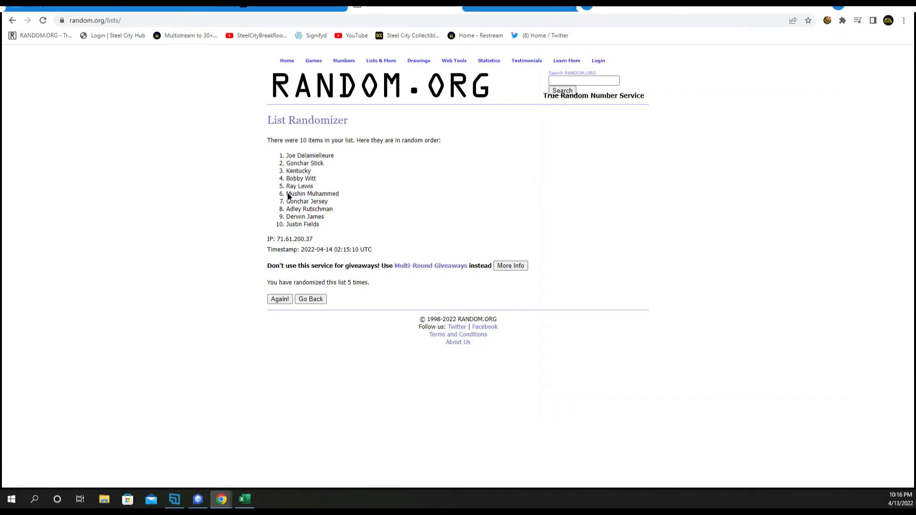
right_click(315, 213)
click(338, 219)
click(245, 499)
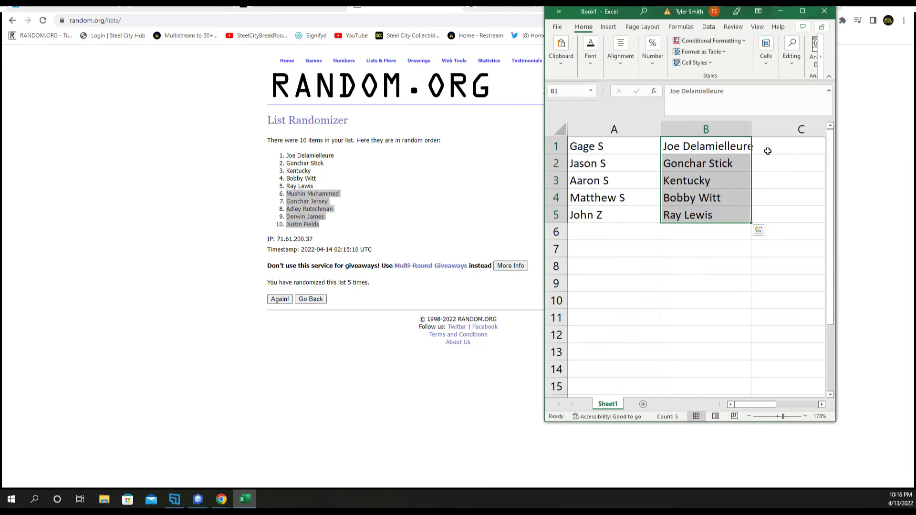
drag(834, 168, 881, 168)
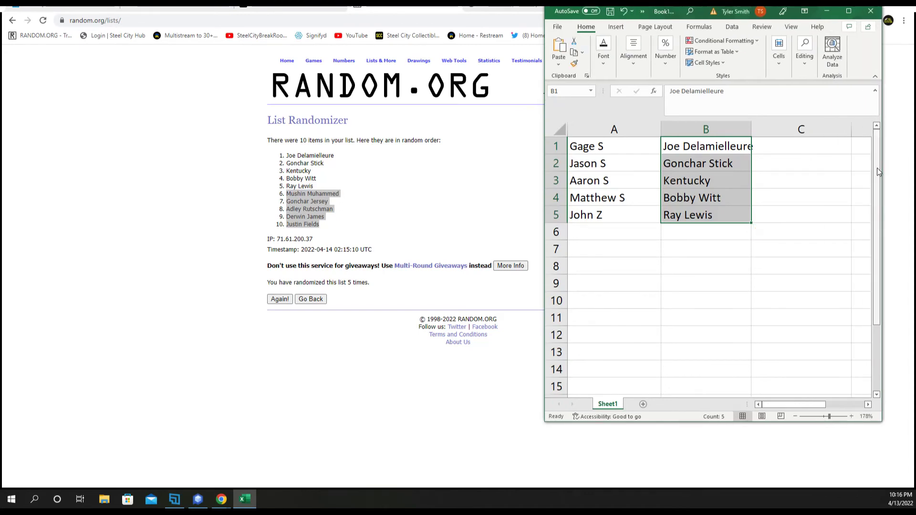
click(785, 148)
right_click(786, 148)
click(822, 214)
click(750, 163)
click(848, 299)
click(629, 146)
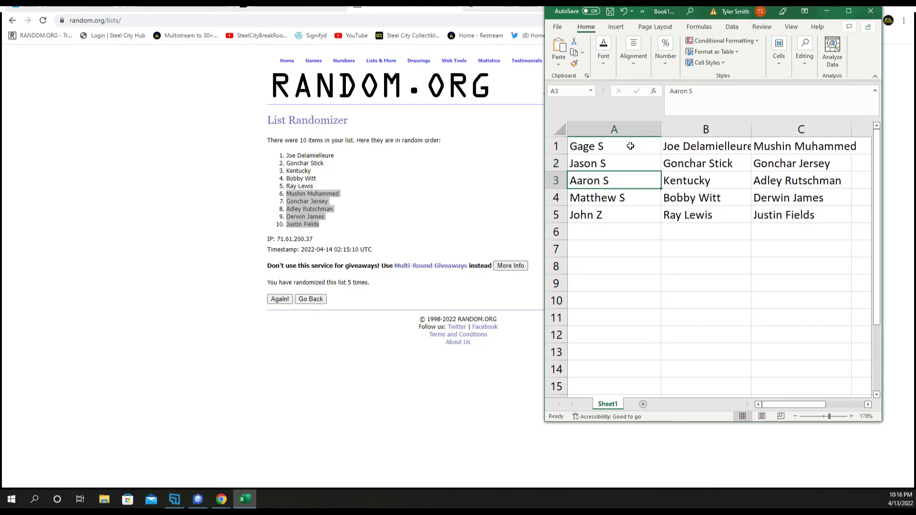
key(Down)
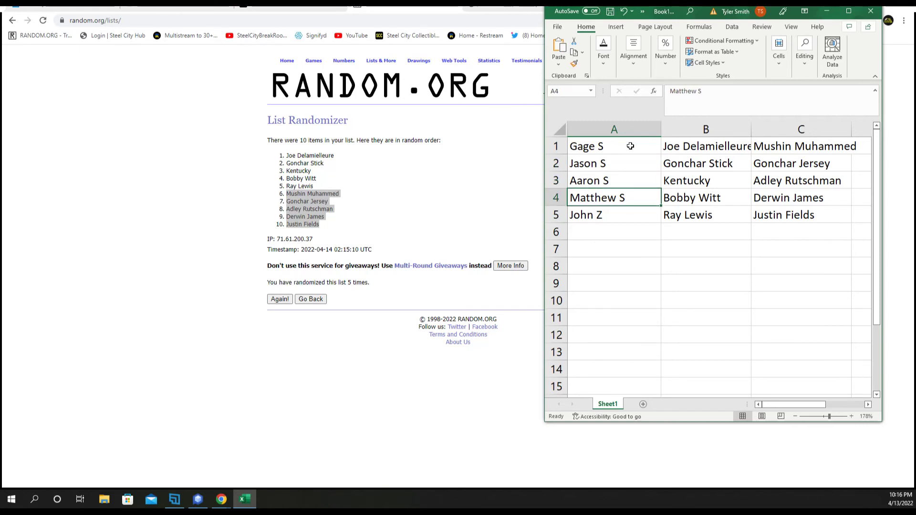
key(Down)
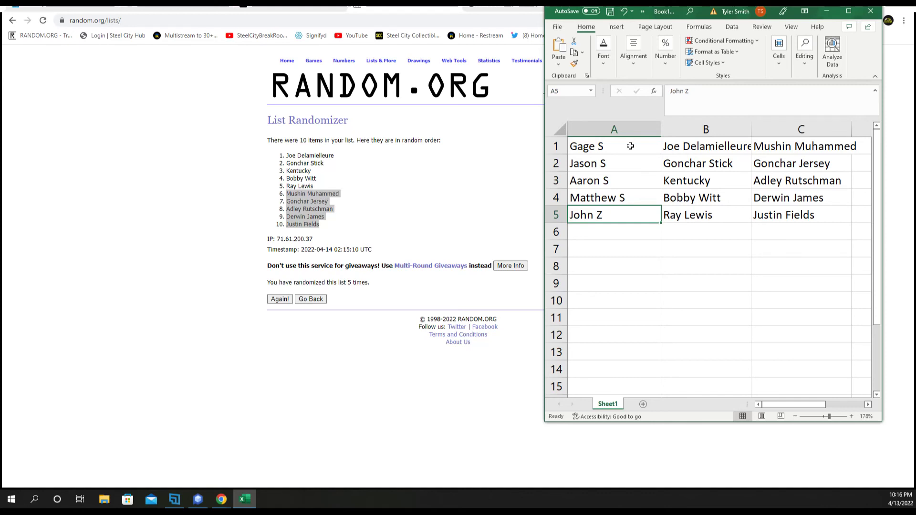